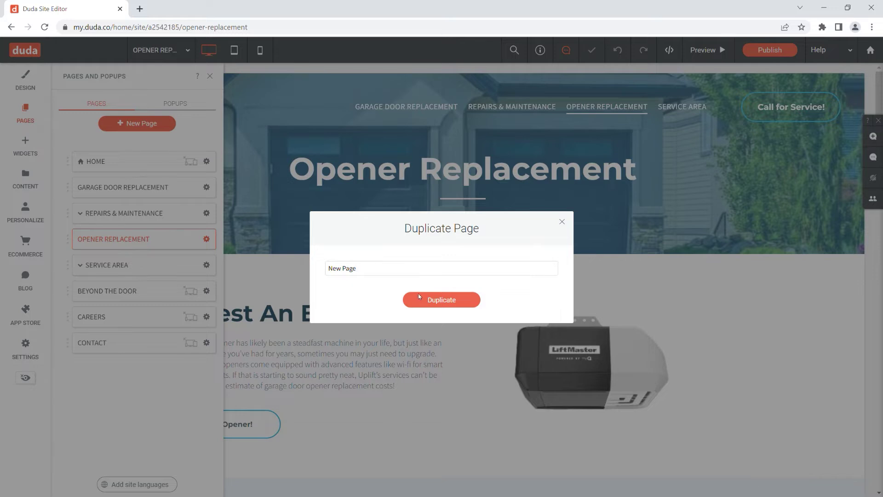
# - Duplicate the Opener Replacement page as "New Page" and hide the copy from the navigation on all devices
pyautogui.click(417, 295)
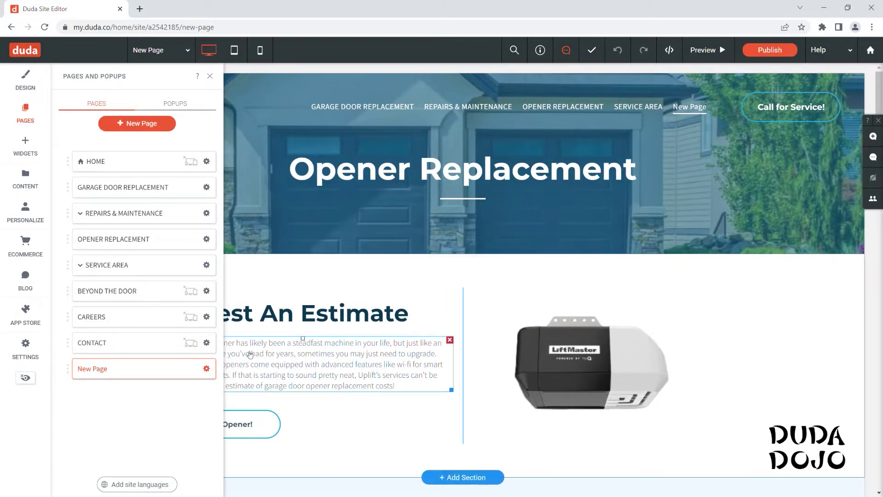
pyautogui.click(207, 369)
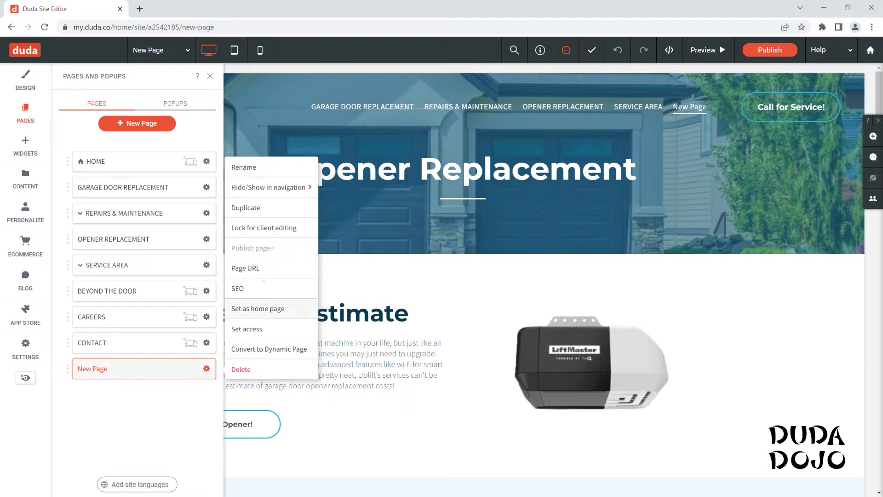
pyautogui.moveTo(290, 187)
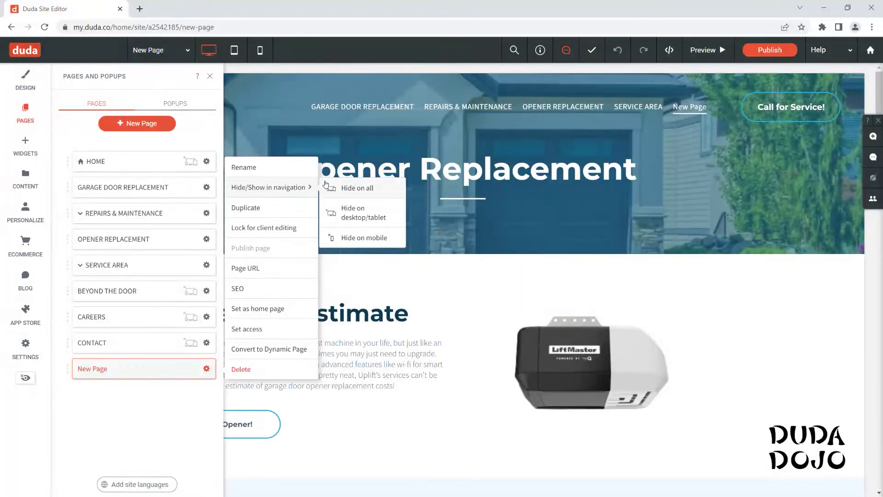
pyautogui.click(347, 189)
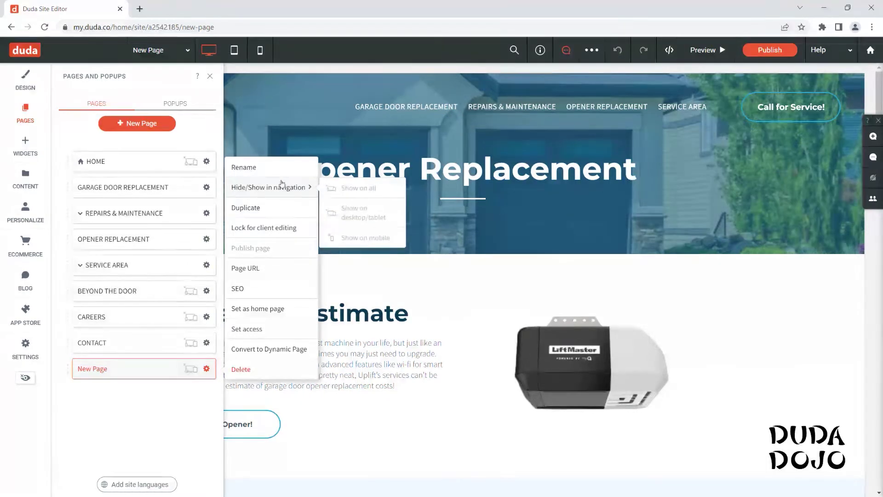
# - Review New Page's URL, page title and page description in its page settings
pyautogui.click(254, 284)
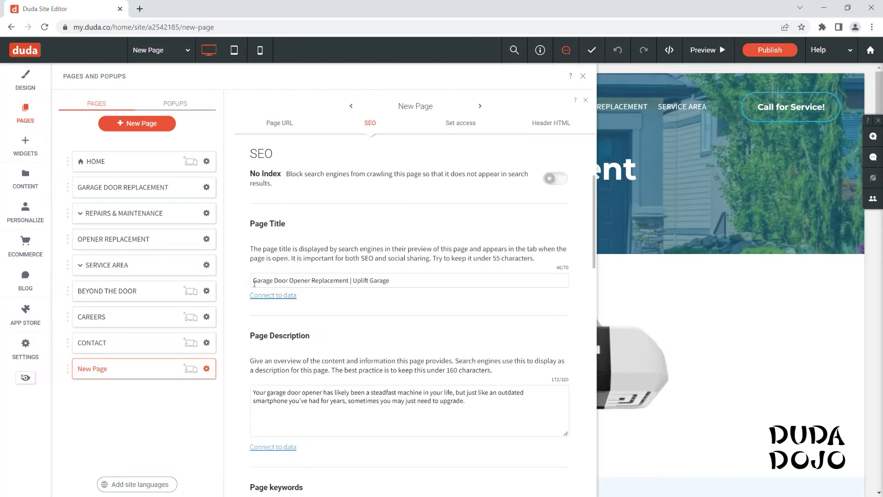
pyautogui.scroll(3, 346, 225)
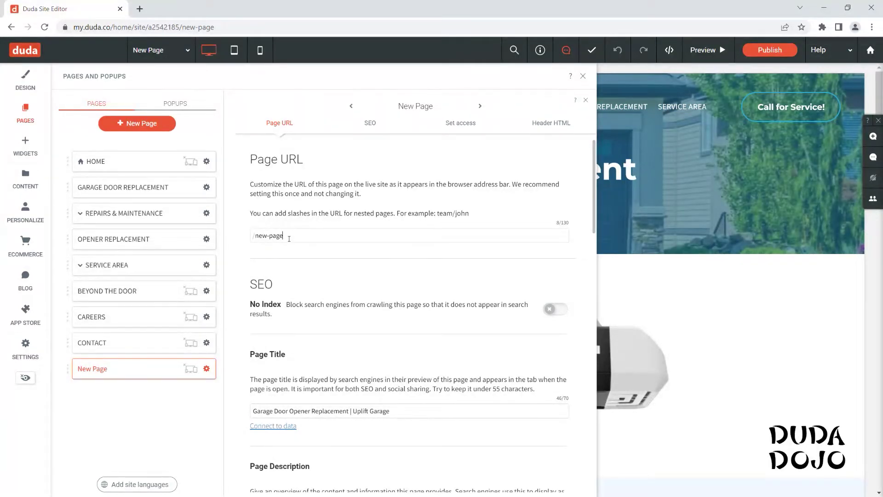
pyautogui.moveTo(289, 238); pyautogui.dragTo(243, 236)
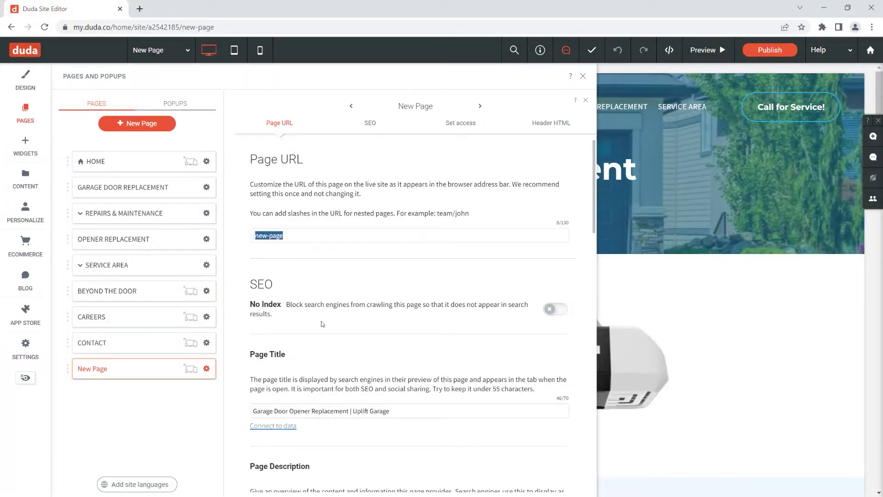
pyautogui.moveTo(414, 410); pyautogui.dragTo(270, 413)
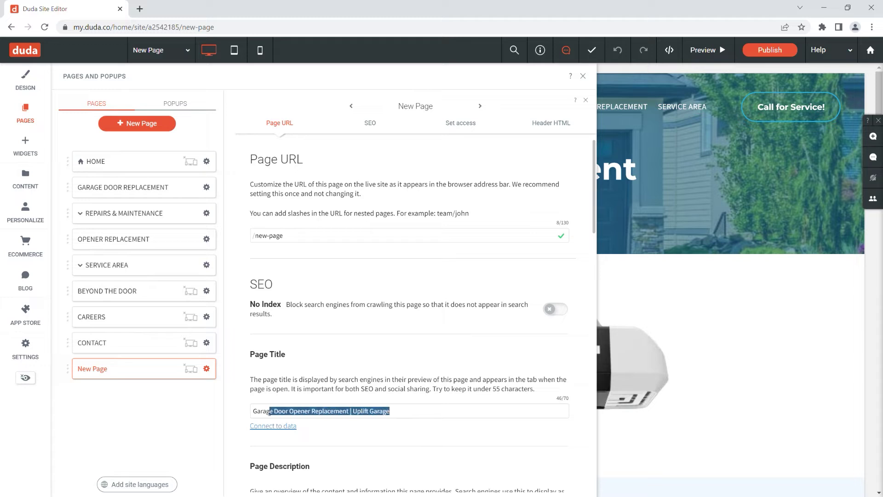
pyautogui.scroll(-5, 240, 413)
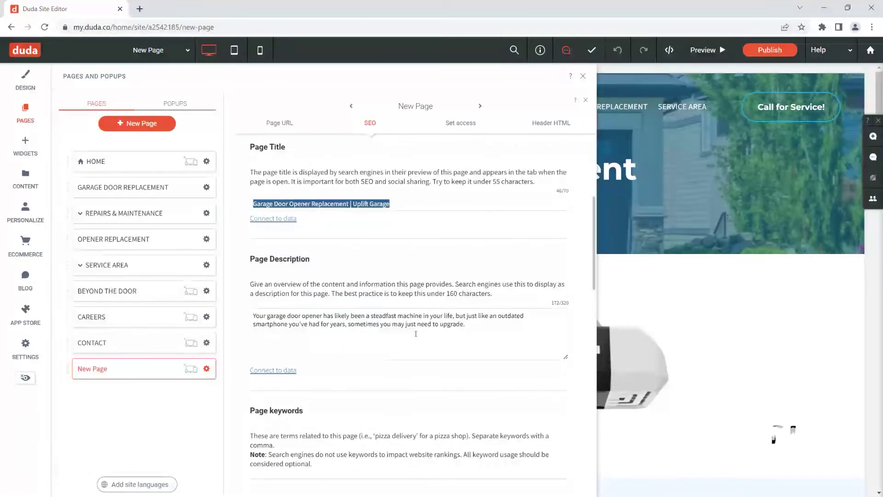
pyautogui.moveTo(465, 340); pyautogui.dragTo(231, 286)
pyautogui.click(232, 288)
pyautogui.scroll(4, 239, 281)
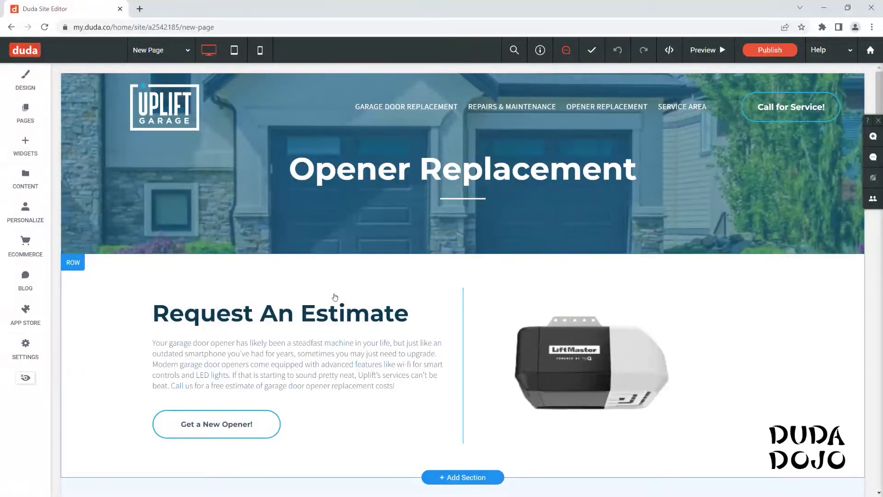
# - Move the Request An Estimate row down below the following section, and return it to its original place
pyautogui.click(78, 263)
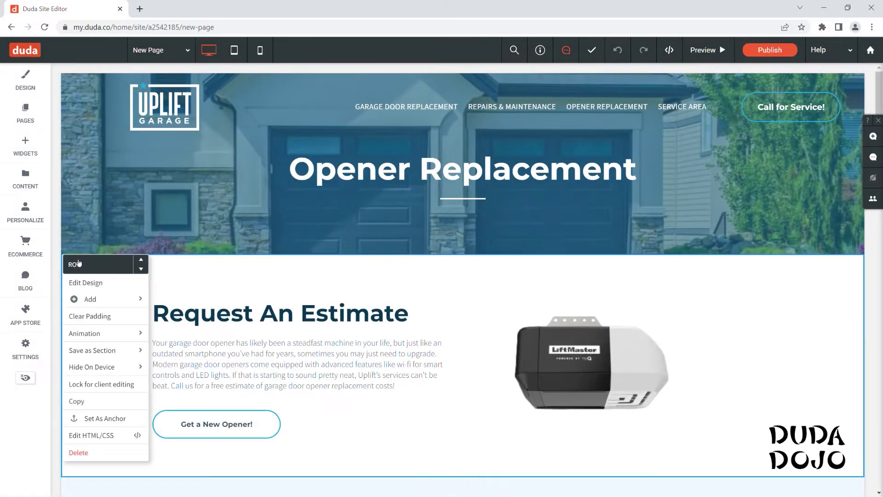
pyautogui.click(141, 269)
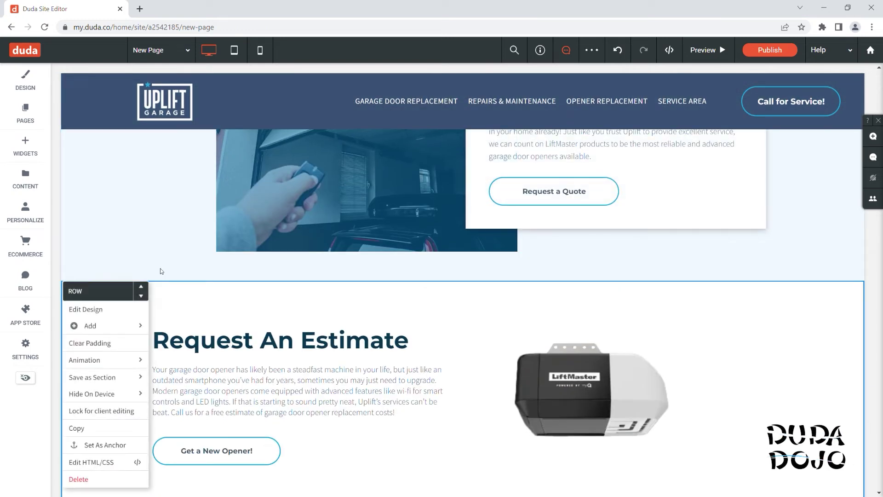
pyautogui.click(141, 286)
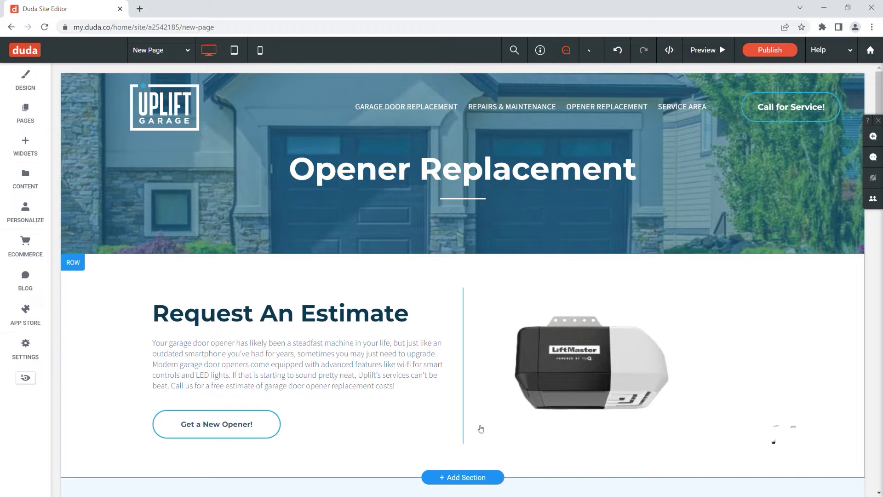
# - Swap the opener image column with the text column, and move it back to the right of the text
pyautogui.click(479, 426)
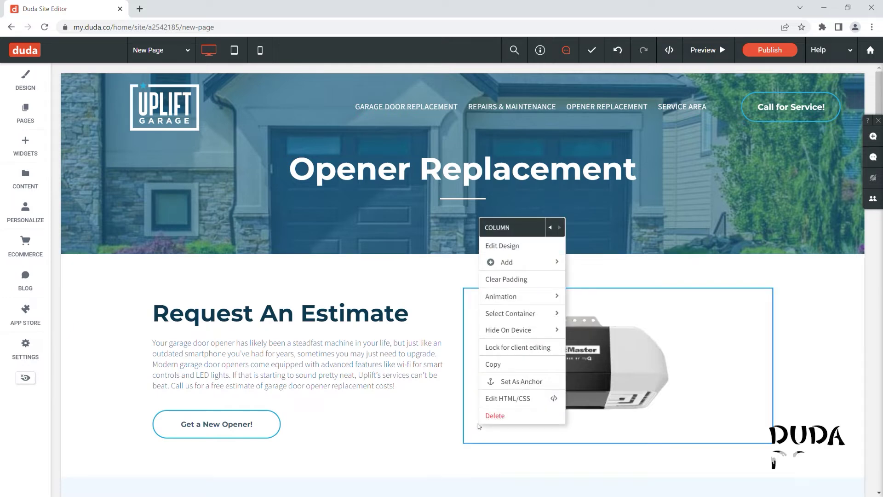
pyautogui.click(553, 229)
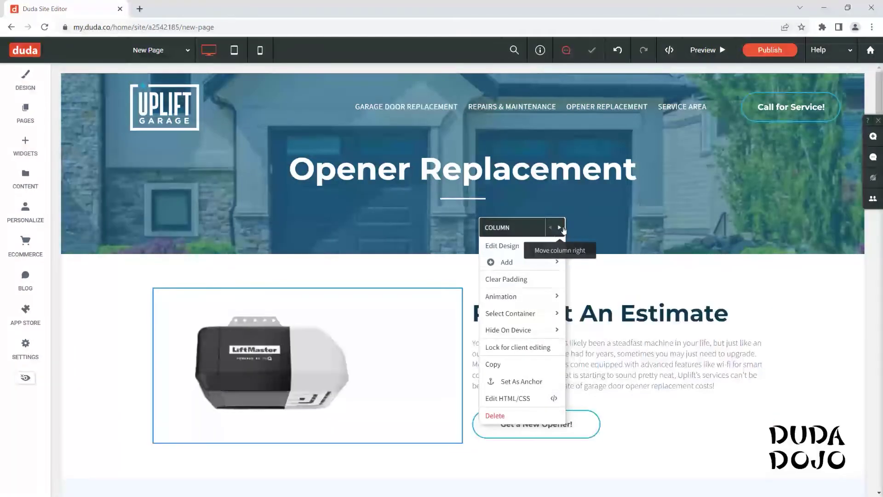
pyautogui.click(560, 228)
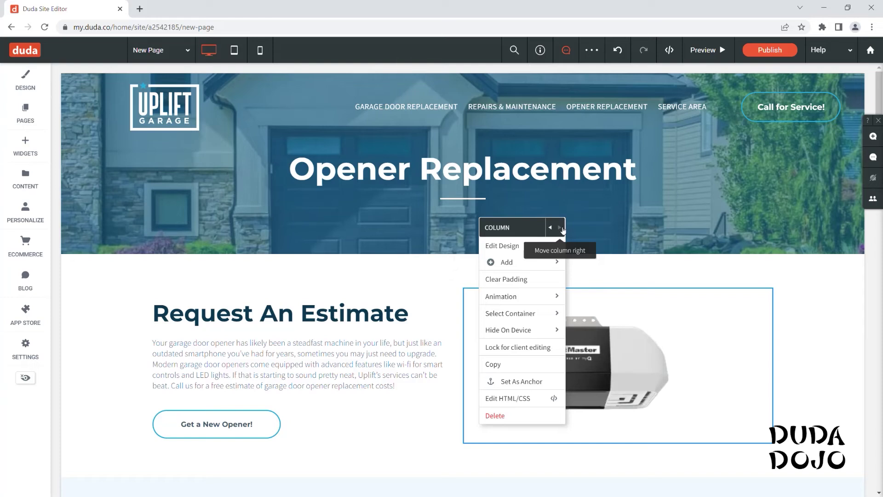
# - Replace "An Estimate" in the row's heading so that it reads "Request The Best"
pyautogui.click(422, 321)
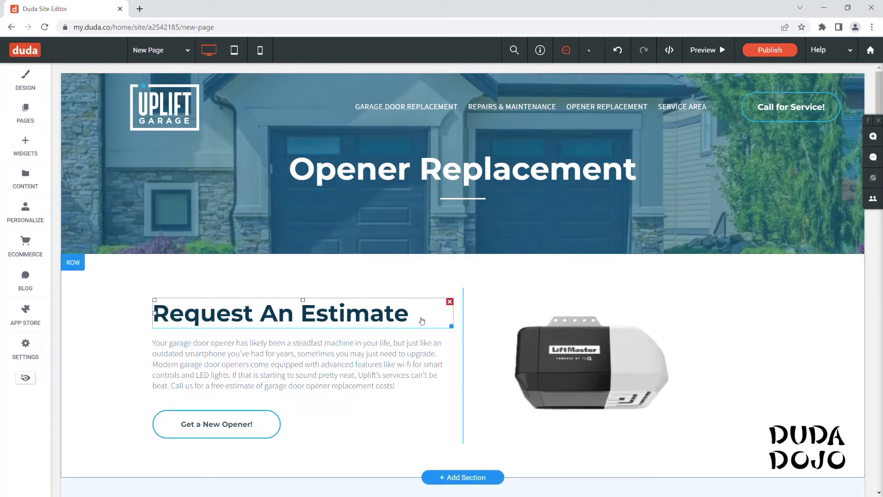
pyautogui.click(415, 315)
pyautogui.moveTo(415, 315); pyautogui.dragTo(269, 315)
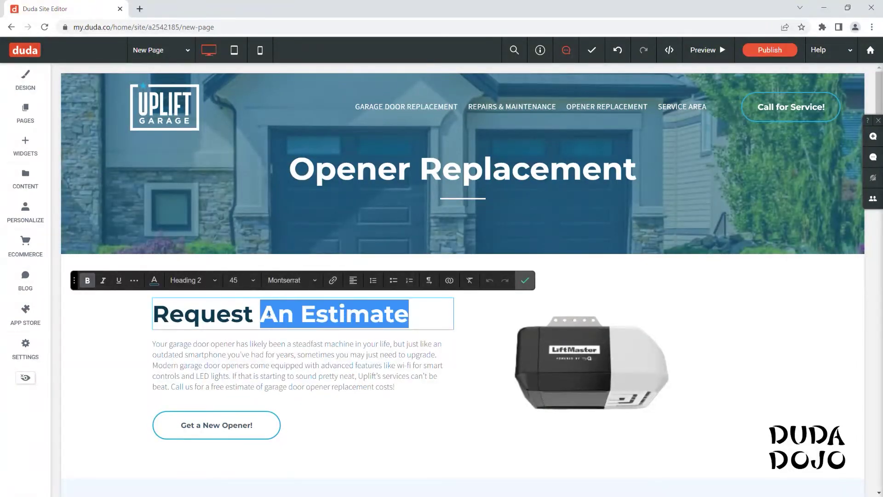
pyautogui.press('BackSpace')
pyautogui.write('The Best')
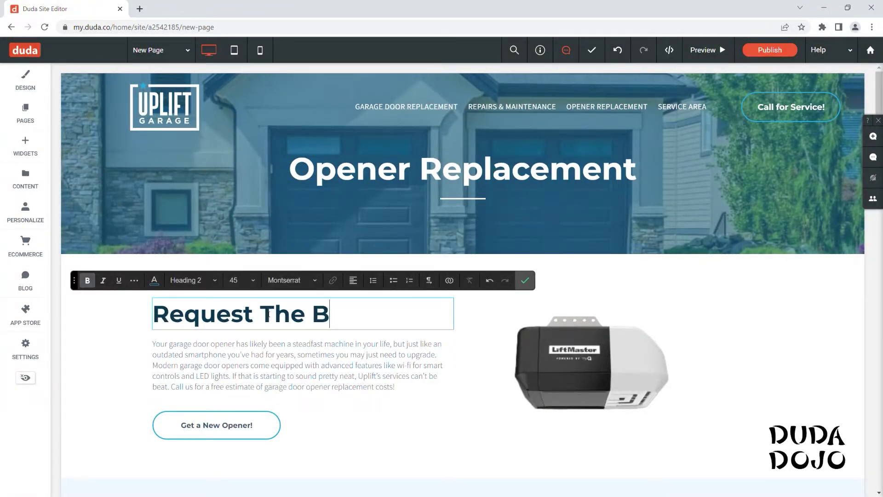
pyautogui.click(525, 280)
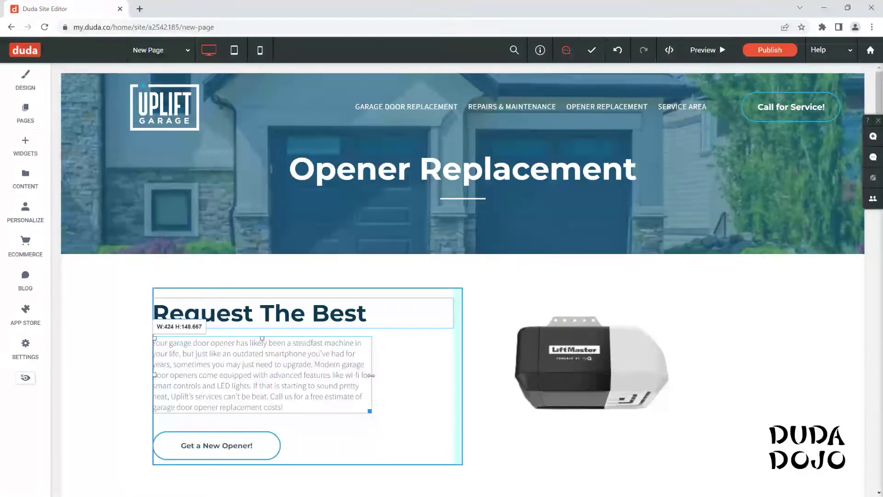
# - Shift the Get a New Opener! button right within its column and indent the paragraph above it to about 112 from the left
pyautogui.click(158, 446)
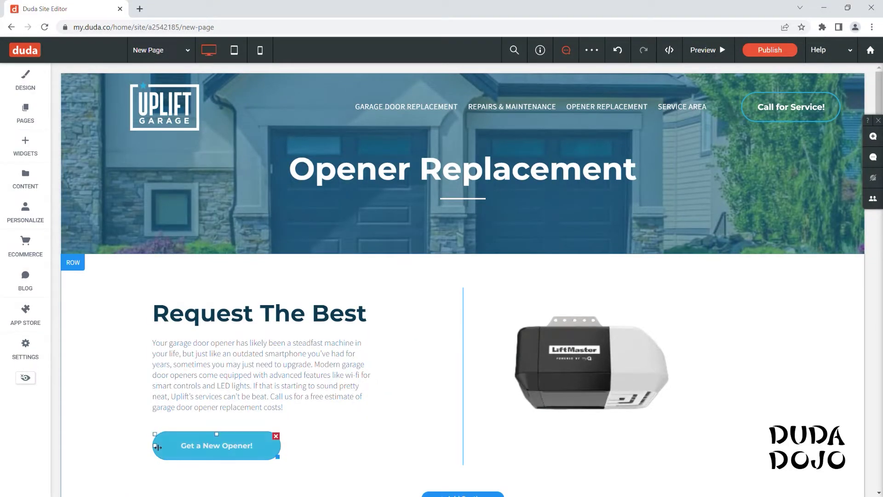
pyautogui.moveTo(159, 447); pyautogui.dragTo(256, 456)
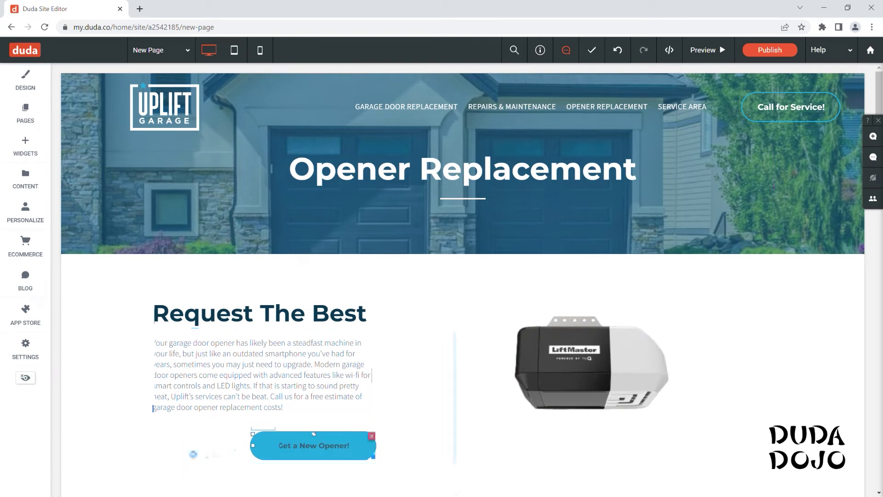
pyautogui.click(156, 375)
pyautogui.moveTo(154, 374); pyautogui.dragTo(215, 377)
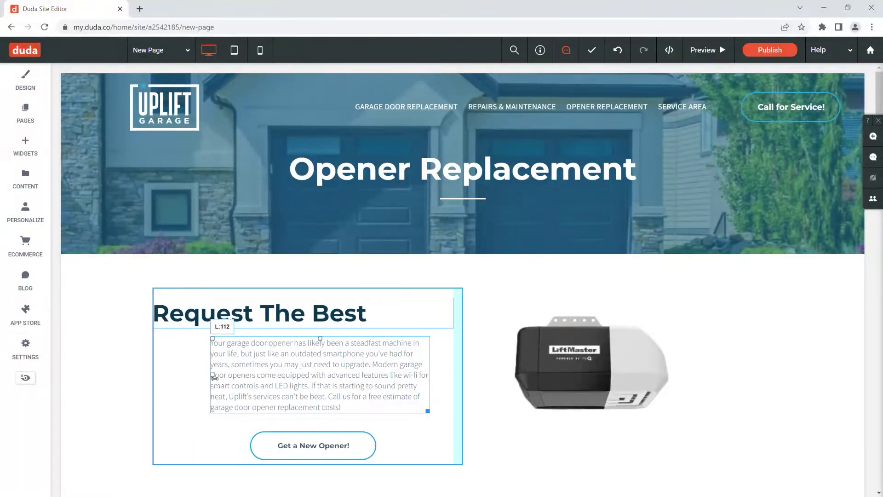
# - Narrow the Request The Best heading and shift it right to about 106, roughly in line with the paragraph
pyautogui.click(449, 322)
pyautogui.moveTo(453, 327); pyautogui.dragTo(375, 324)
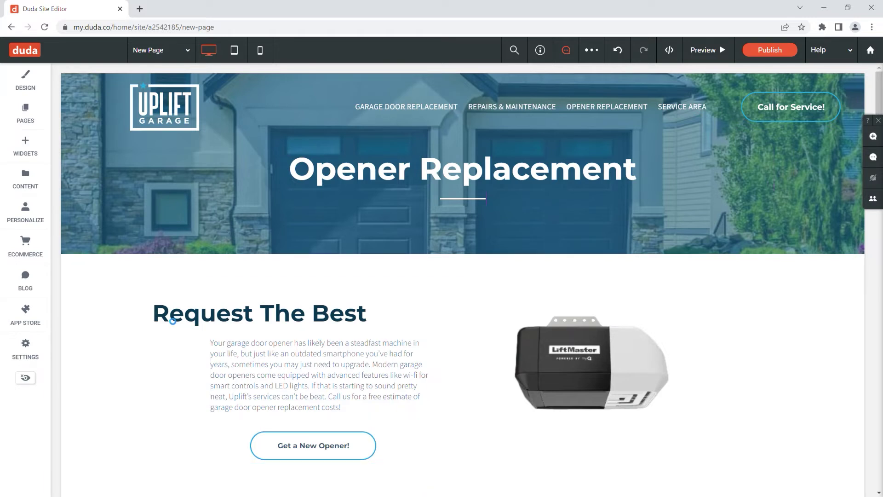
pyautogui.click(158, 313)
pyautogui.moveTo(155, 313); pyautogui.dragTo(212, 324)
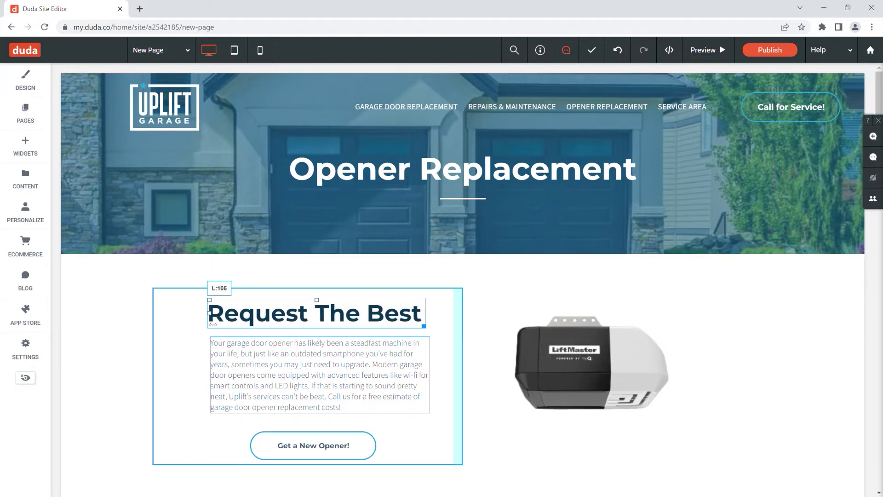
# - Replace the LiftMaster opener image with the site image garage-door-making-noise.jpg
pyautogui.click(529, 308)
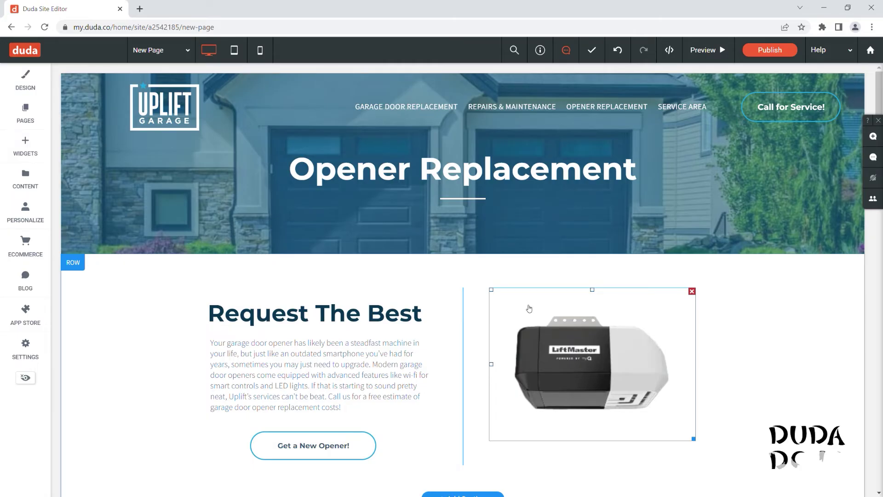
pyautogui.click(529, 308)
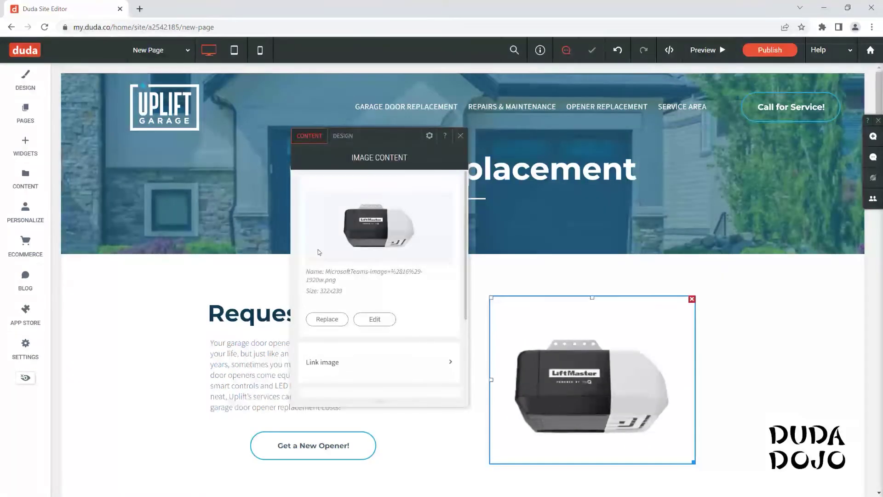
pyautogui.click(327, 320)
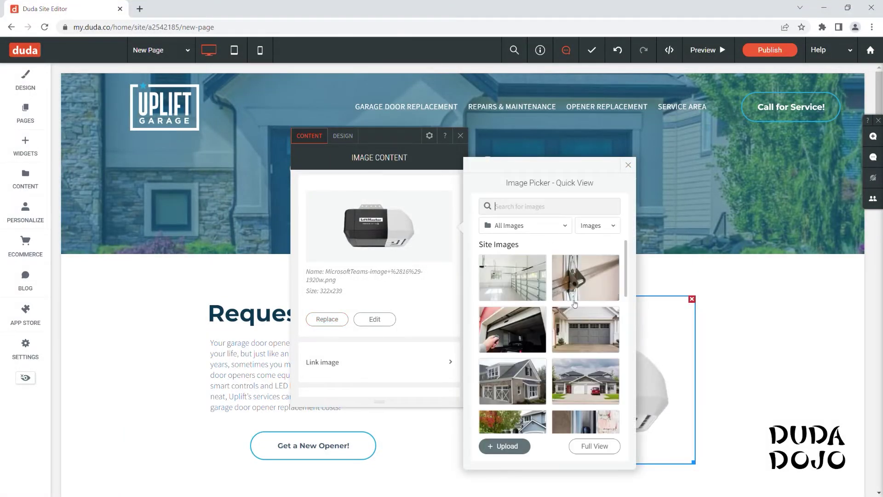
pyautogui.click(586, 278)
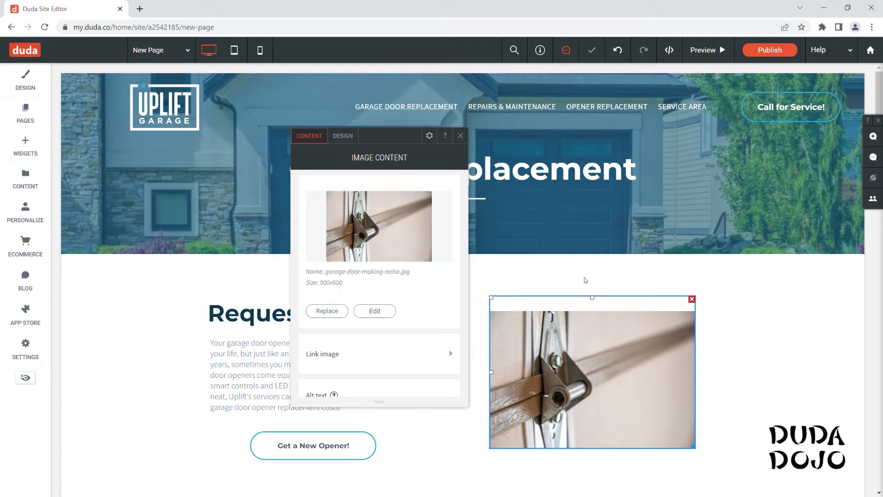
pyautogui.press('Escape')
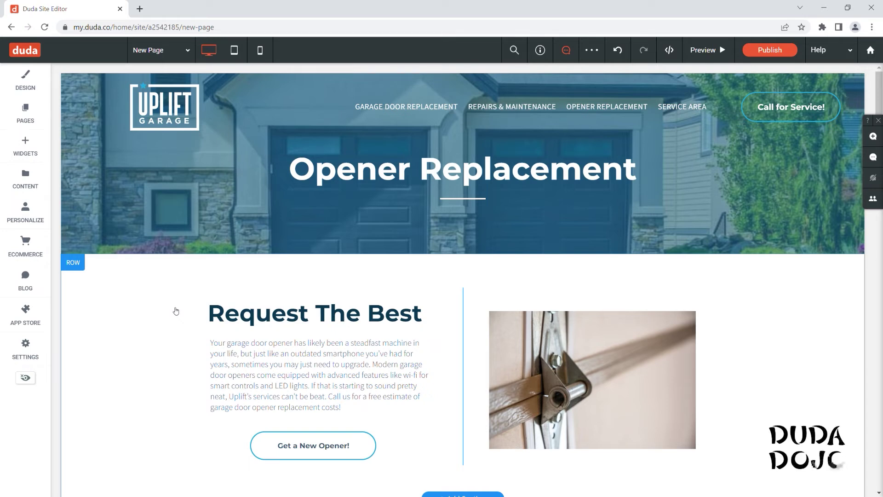
# - Open the Repairs & Maintenance page and copy its "Call for Garage Door or Opener Service" row
pyautogui.scroll(-2, 175, 311)
pyautogui.click(25, 111)
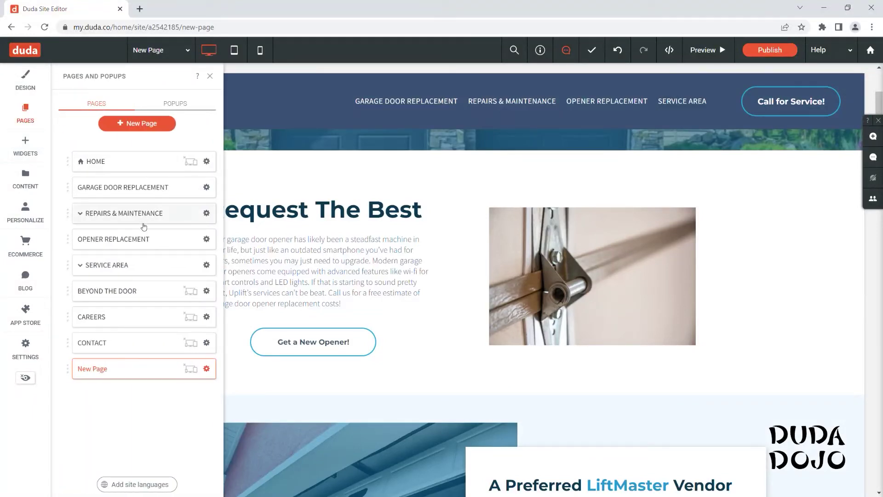
pyautogui.click(145, 217)
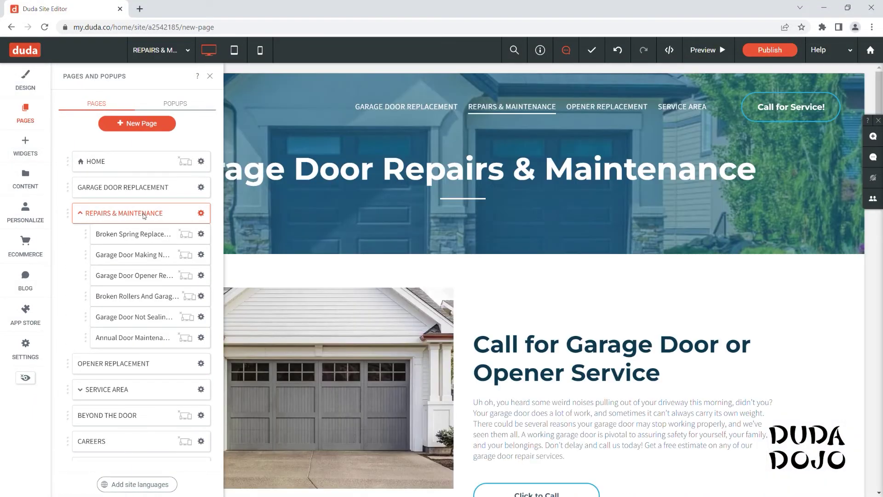
pyautogui.click(211, 76)
pyautogui.scroll(-2, 247, 275)
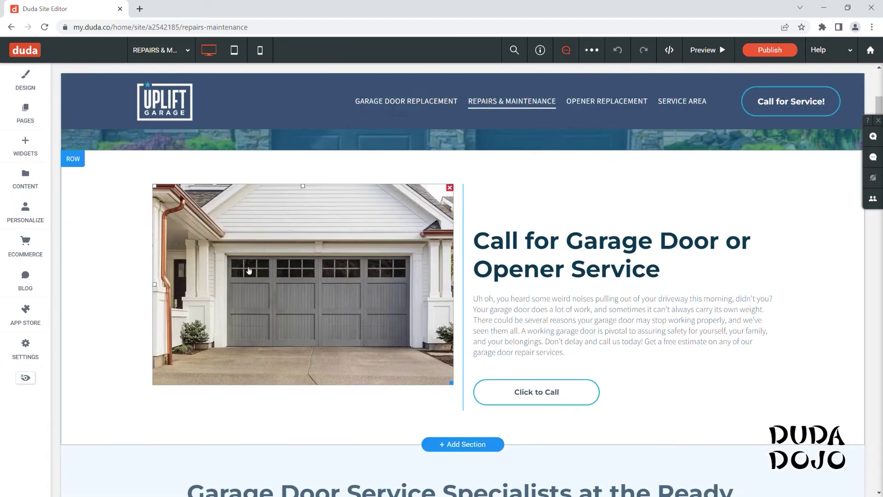
pyautogui.click(74, 158)
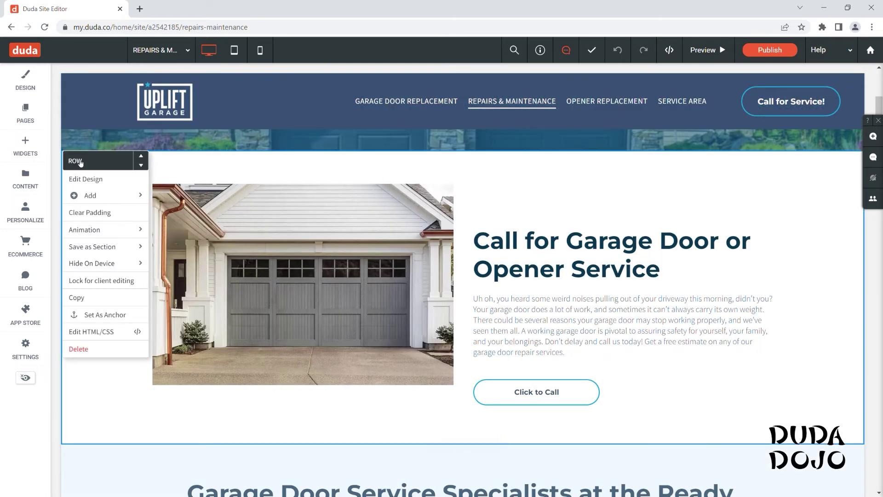
pyautogui.click(79, 298)
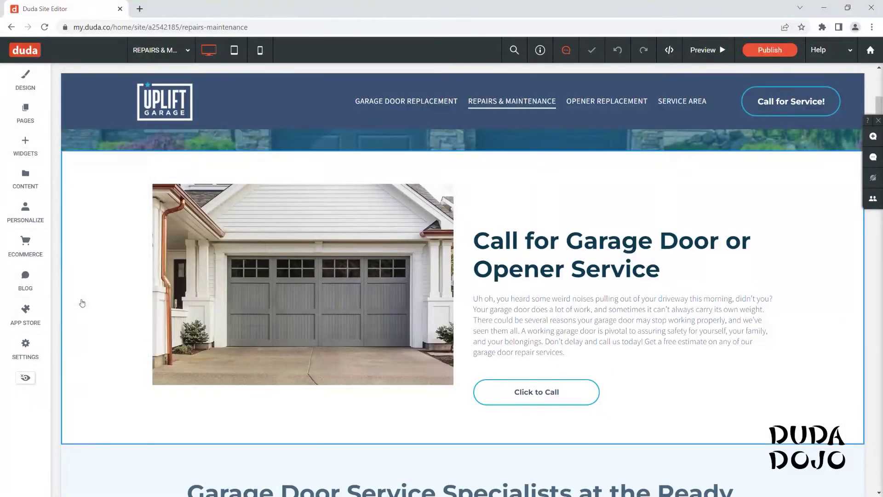
# - Open New Page and paste the copied "Call for Garage Door or Opener Service" row above the blue myQ app row
pyautogui.click(26, 113)
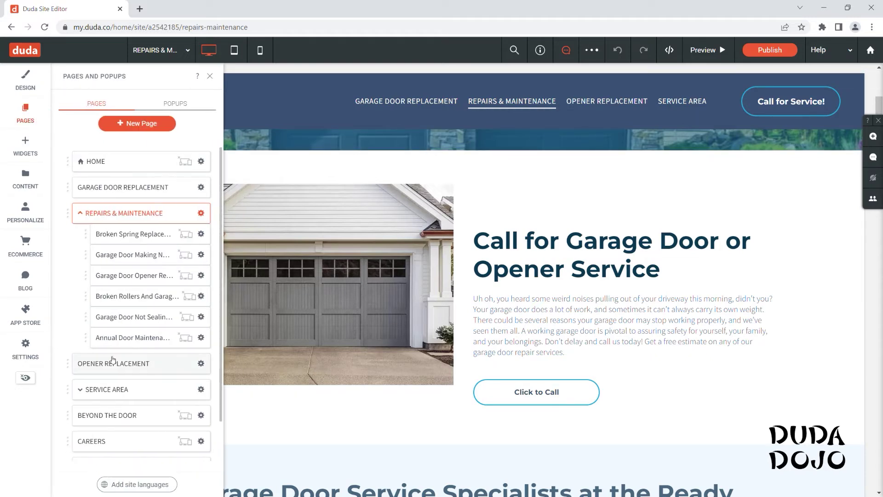
pyautogui.scroll(-1, 111, 360)
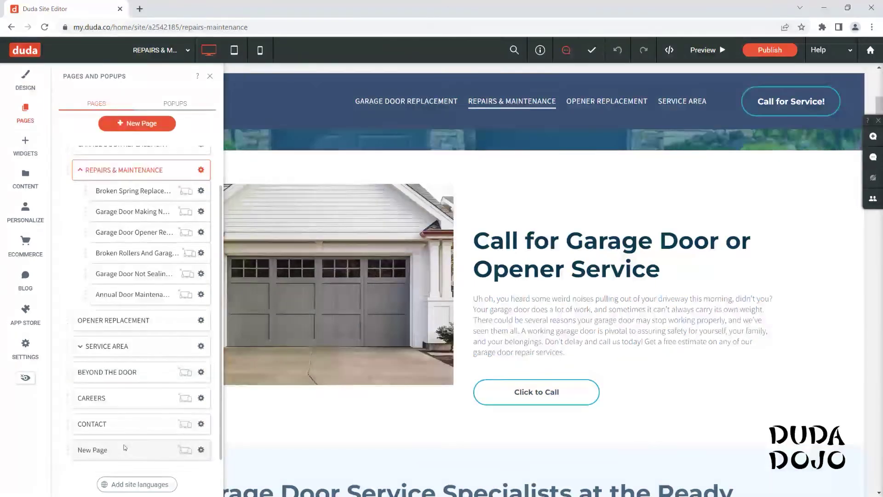
pyautogui.click(127, 449)
pyautogui.scroll(-5, 163, 257)
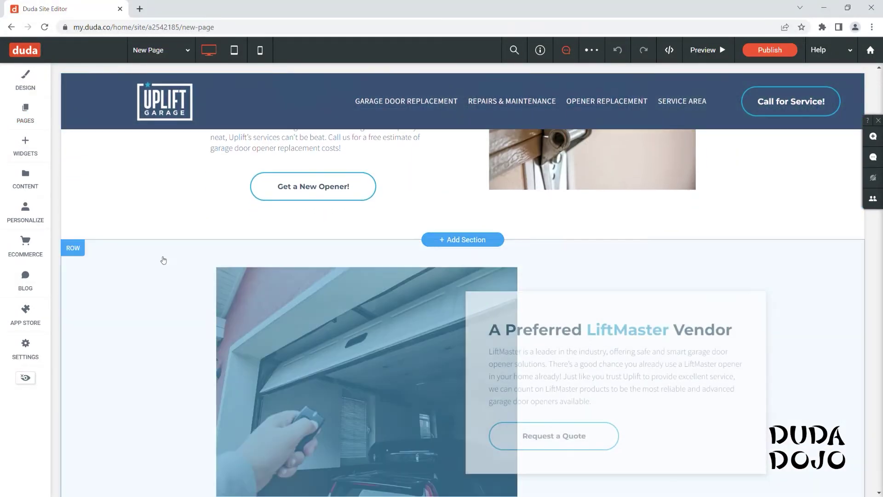
pyautogui.scroll(-3, 163, 257)
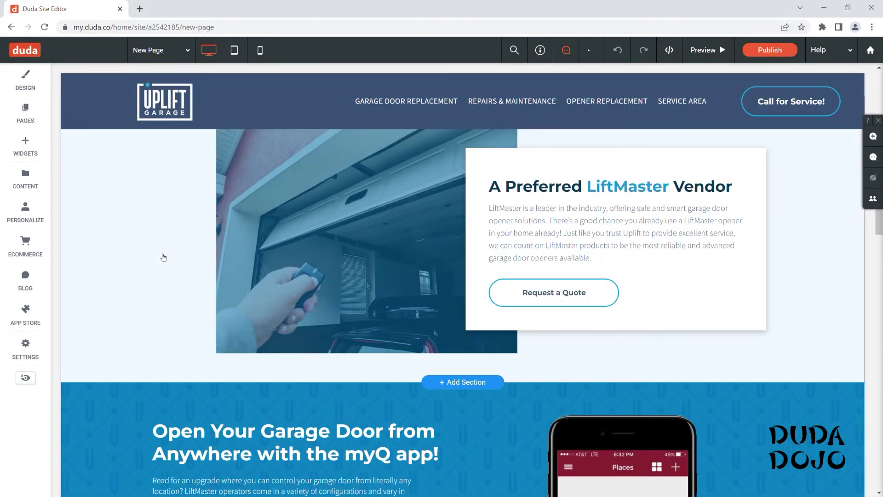
pyautogui.scroll(-2, 142, 302)
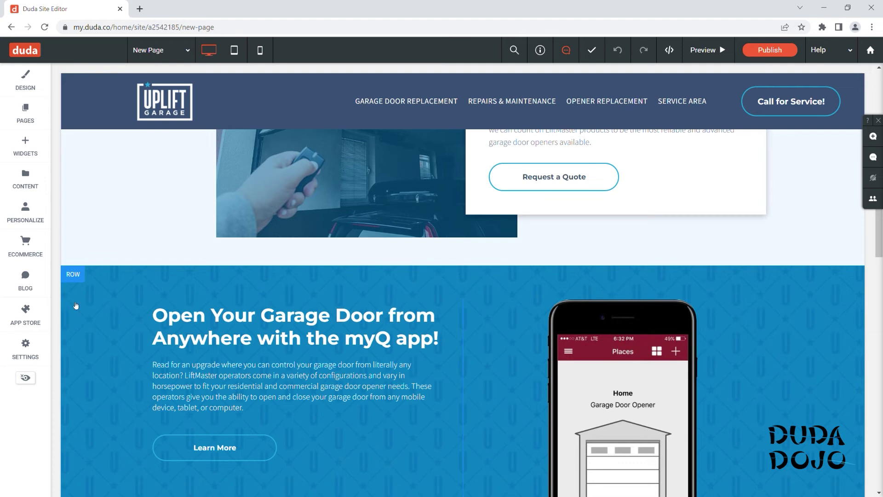
pyautogui.click(77, 274)
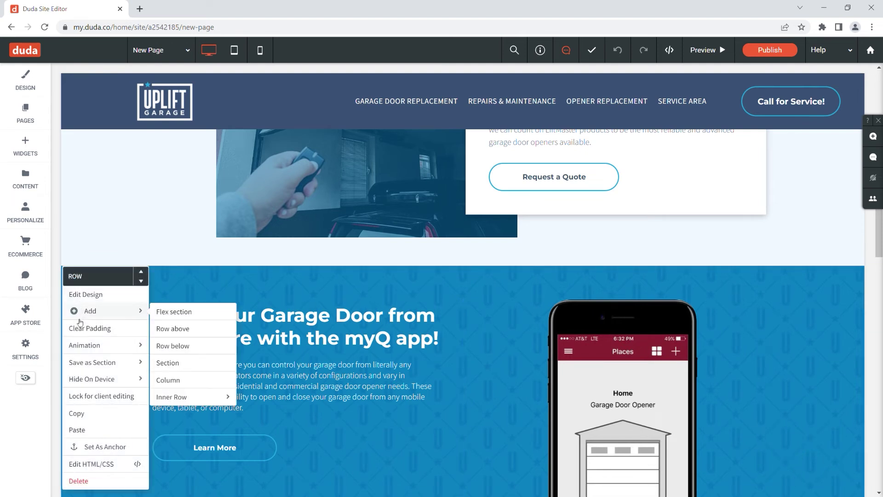
pyautogui.click(77, 430)
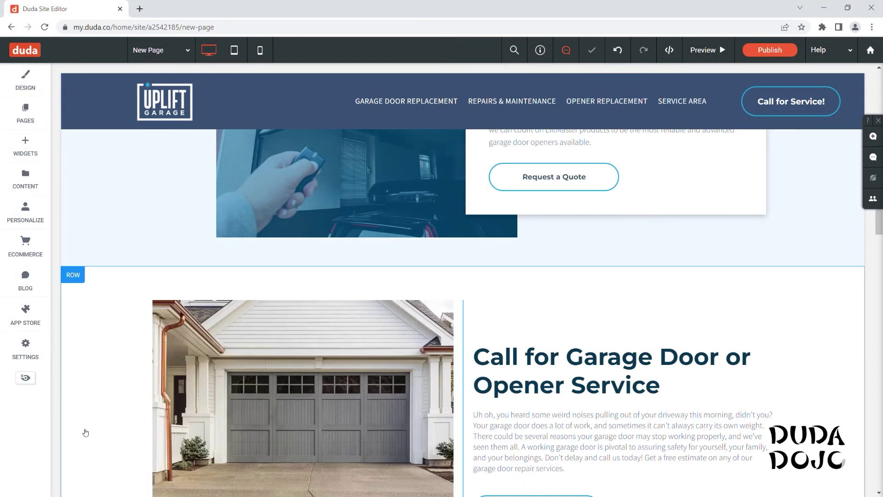
pyautogui.scroll(-2, 567, 305)
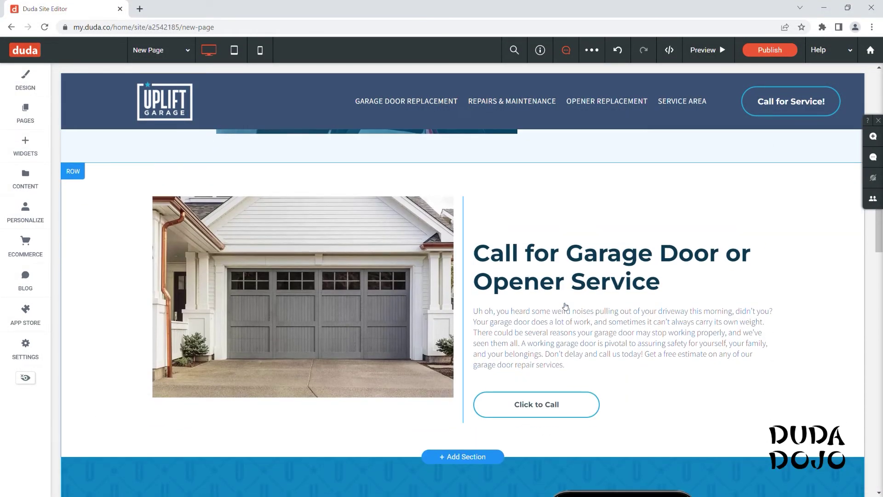
# - Make New Page visible in the site navigation on all devices
pyautogui.scroll(4, 566, 306)
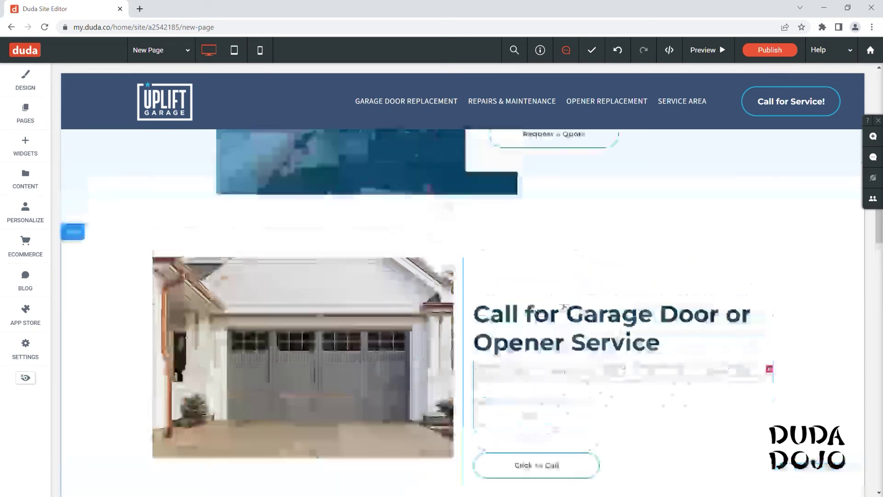
pyautogui.scroll(9, 566, 306)
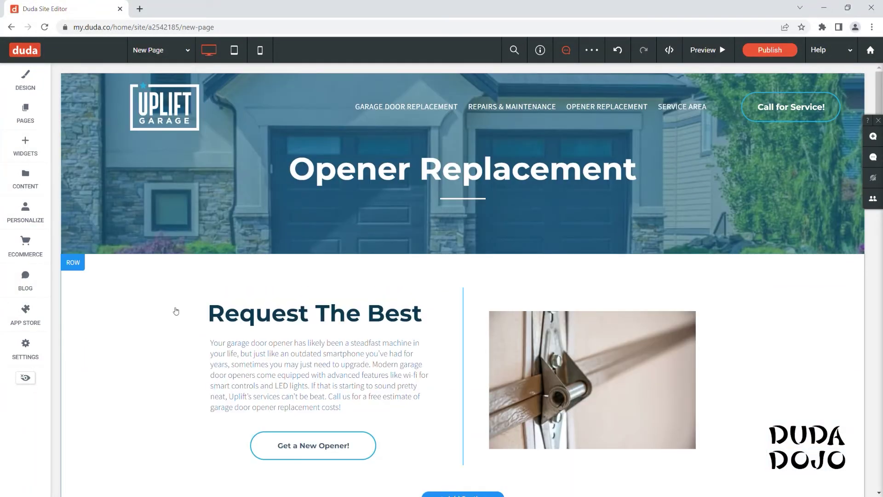
pyautogui.click(15, 109)
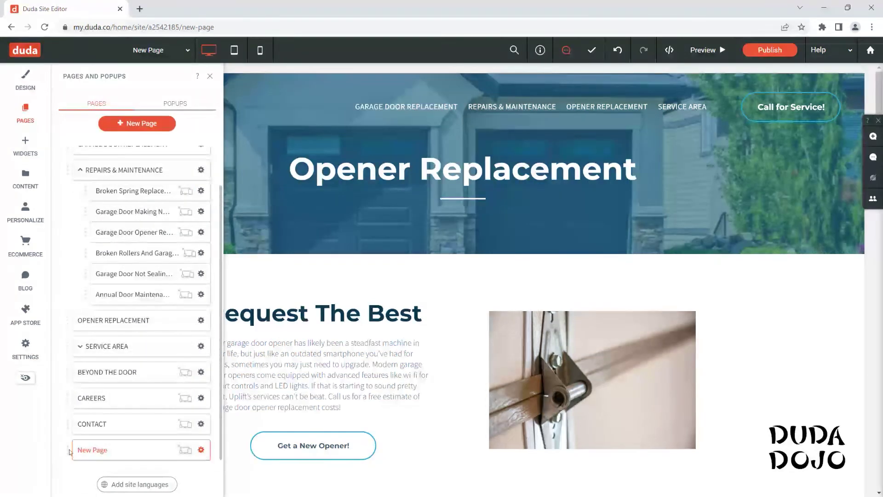
pyautogui.click(202, 450)
pyautogui.moveTo(265, 267)
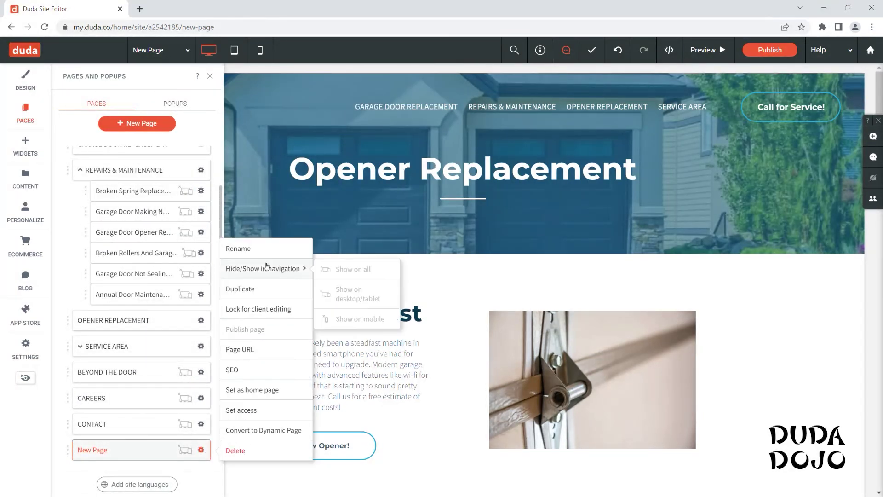
pyautogui.click(337, 270)
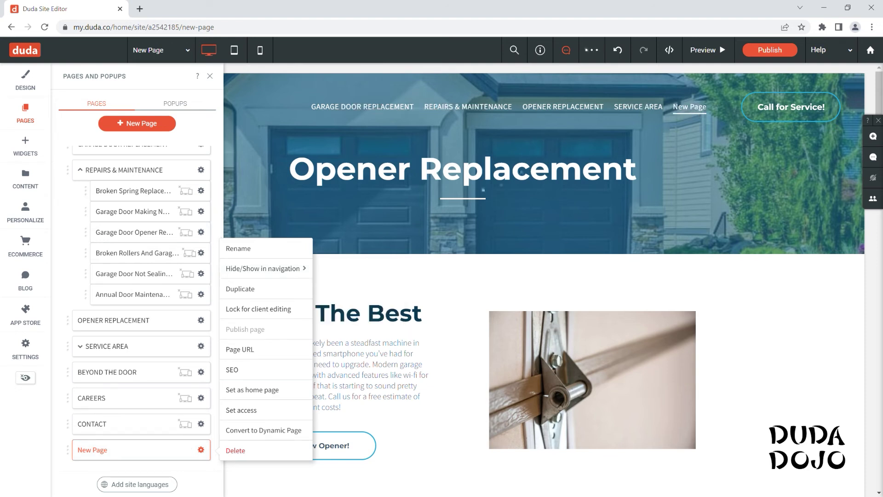
pyautogui.click(70, 451)
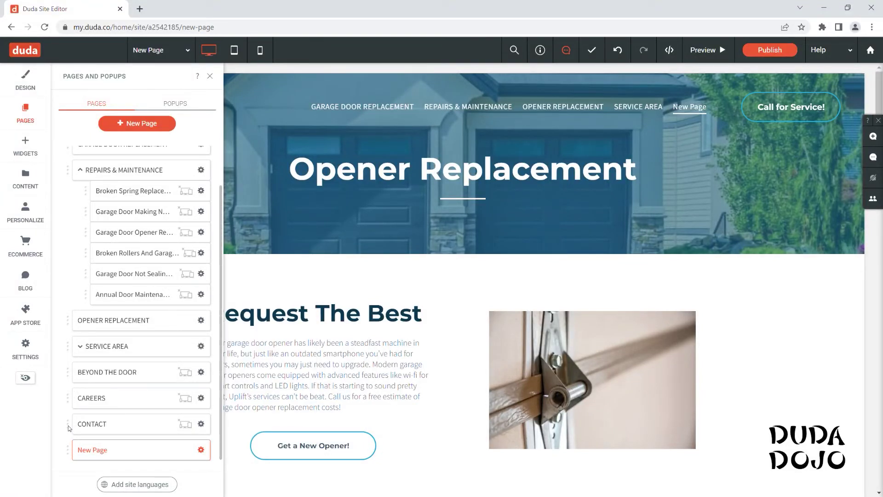
# - Move New Page directly below Opener Replacement in the page order and nest it as a subpage of Opener Replacement
pyautogui.moveTo(68, 450); pyautogui.dragTo(68, 332)
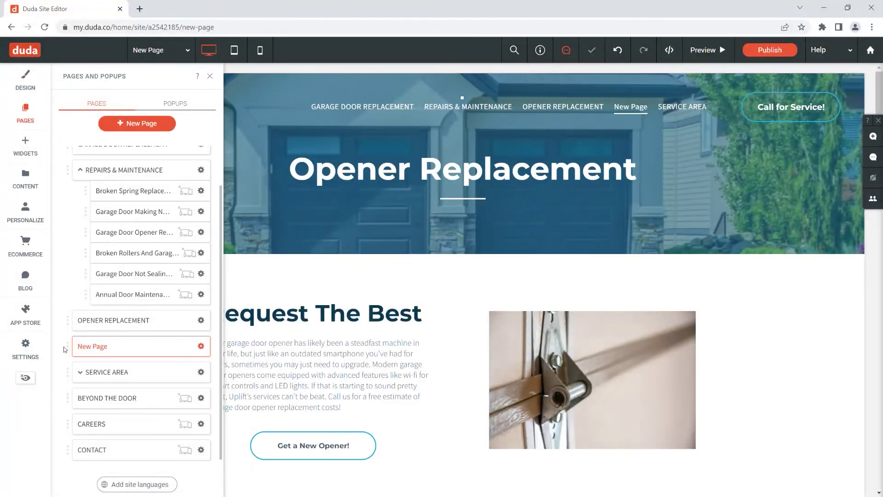
pyautogui.moveTo(103, 340); pyautogui.dragTo(85, 357)
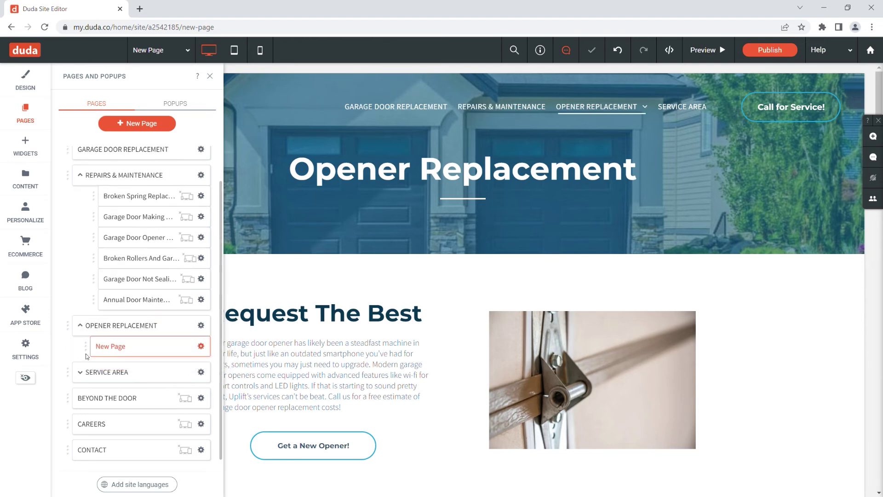
pyautogui.moveTo(628, 109)
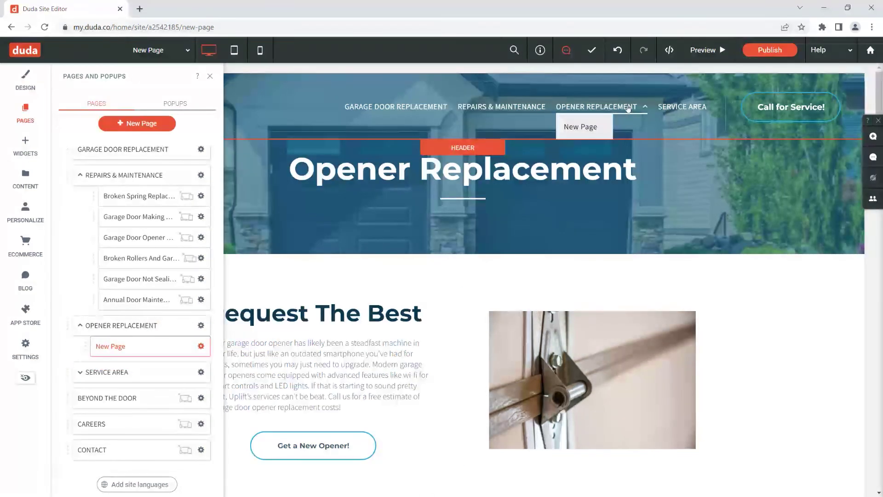